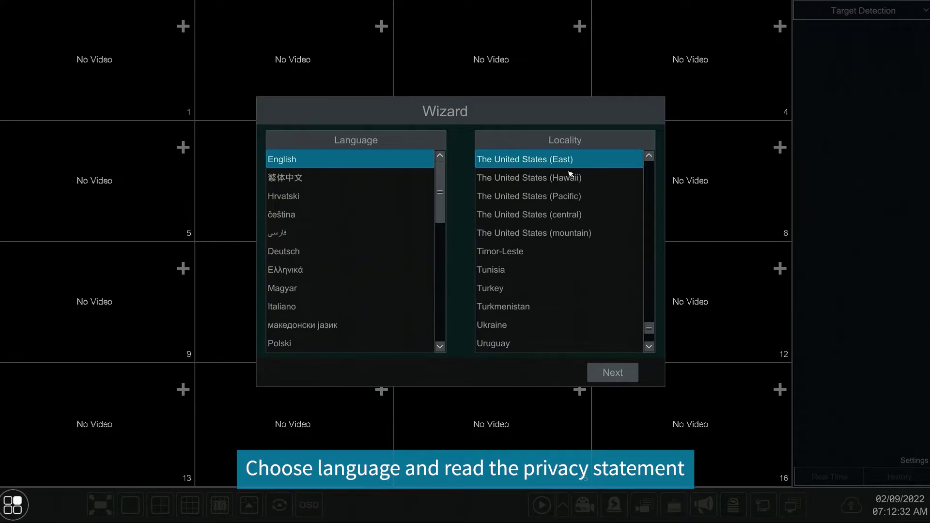
Step: Keep English and United States (East), then read and agree to the privacy statement
click(611, 373)
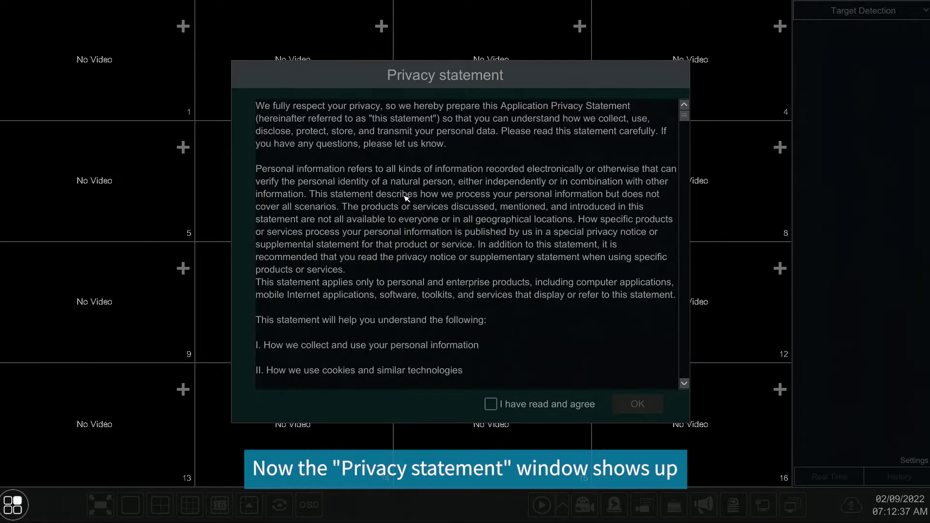
scroll(406, 197, down, 7)
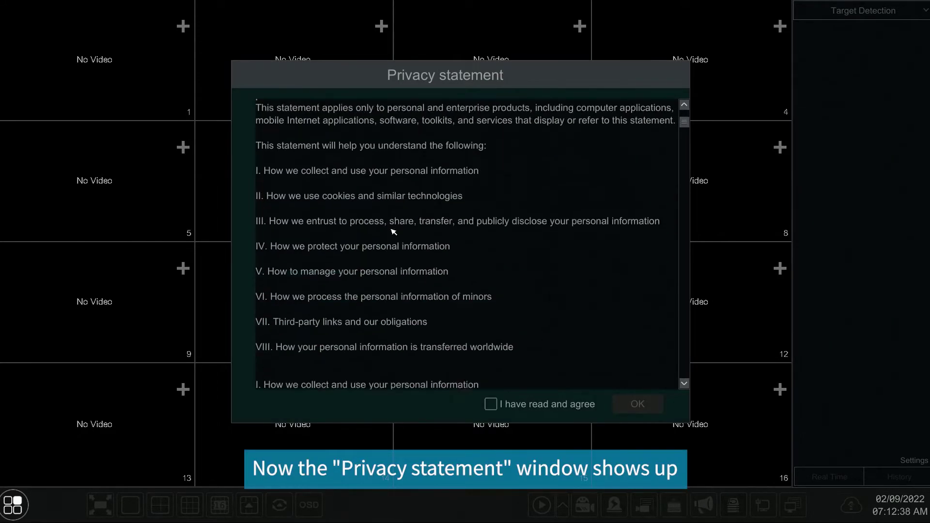
click(491, 404)
Step: Confirm the privacy statement and choose 24-Hour as the time format
click(637, 404)
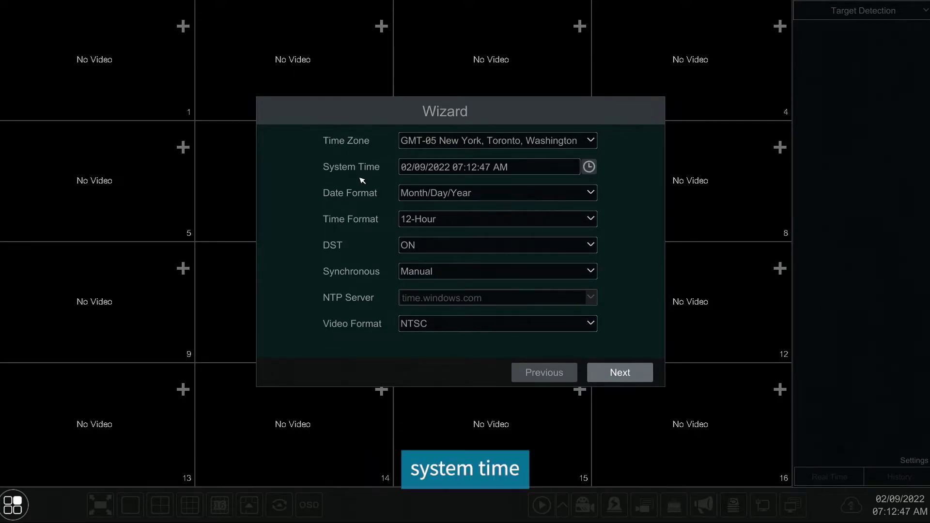
click(419, 222)
click(419, 236)
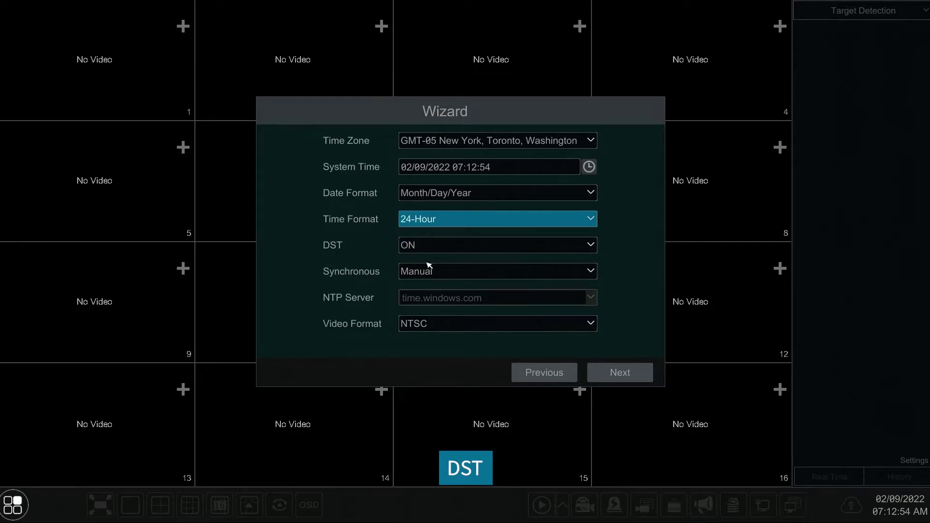
Step: Enter a new six-character admin password on the on-screen keyboard
click(614, 377)
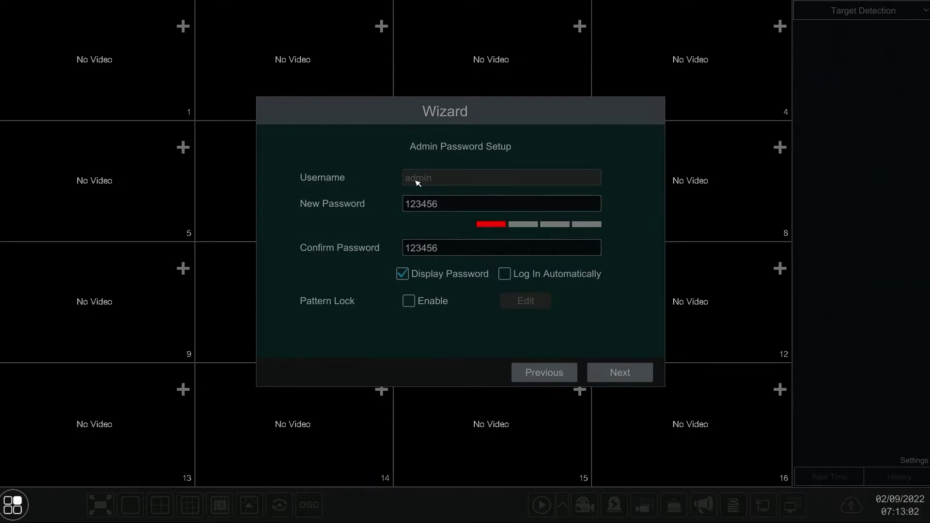
click(452, 204)
click(424, 231)
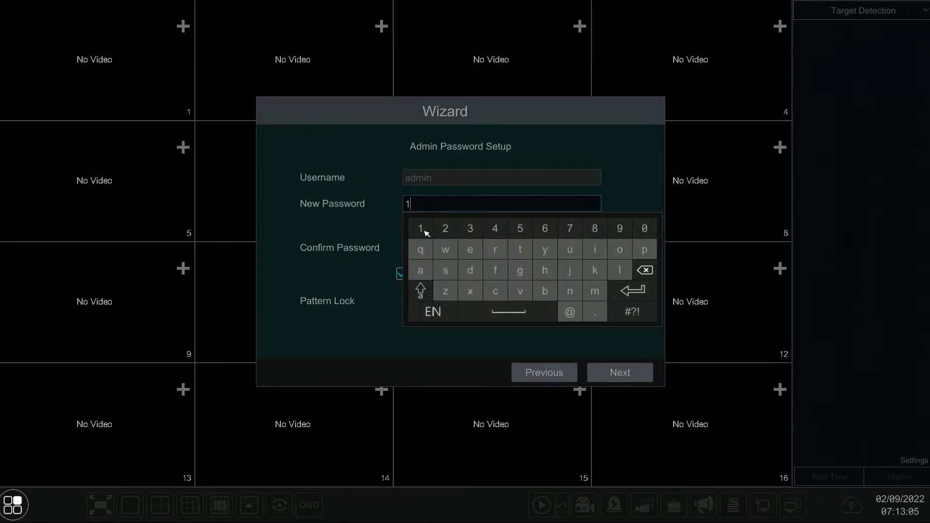
click(446, 231)
click(470, 231)
click(494, 231)
click(521, 231)
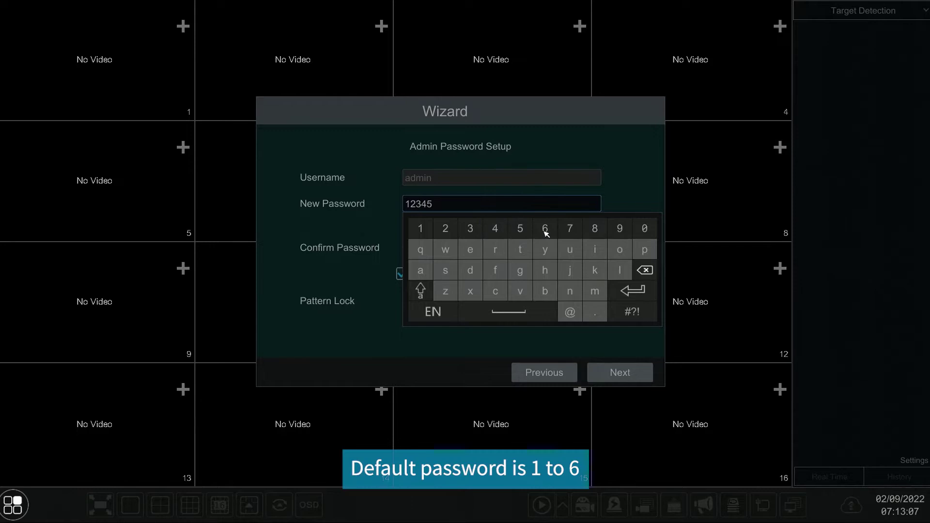
click(545, 231)
click(634, 290)
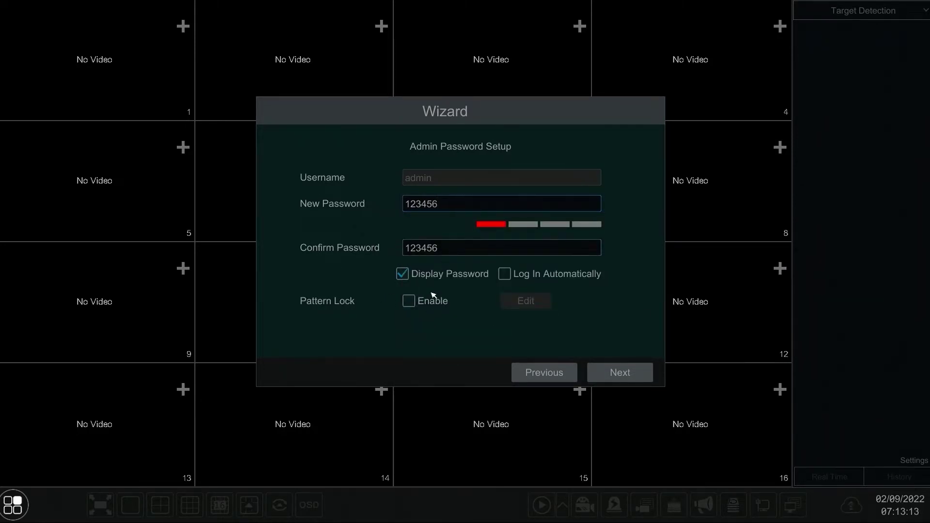
Step: Enable Pattern Lock and draw the unlock pattern twice to confirm it
click(409, 301)
click(525, 300)
drag(411, 207, 516, 308)
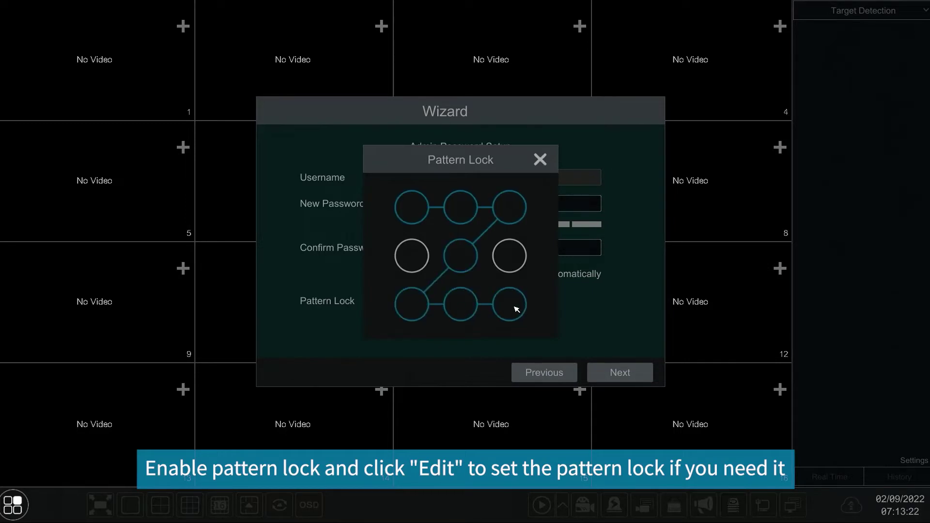
drag(412, 207, 506, 297)
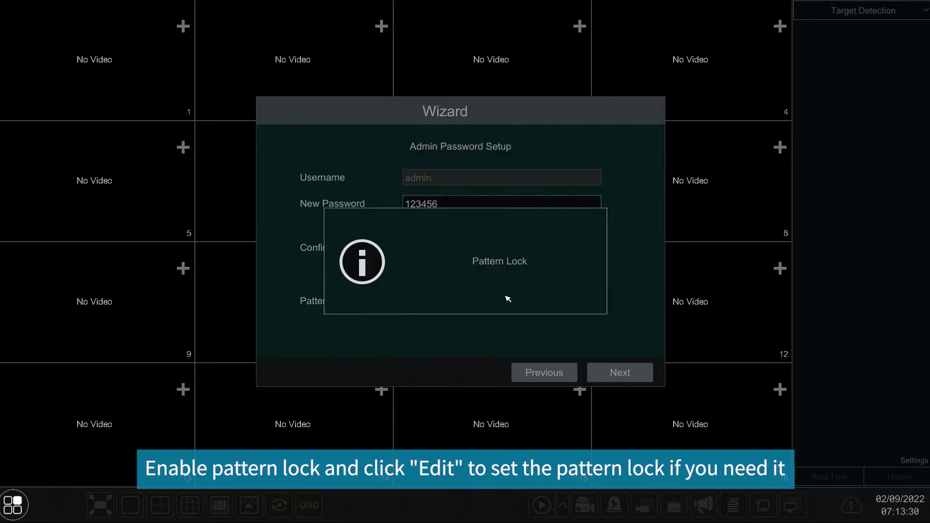
Step: Type a security question and its answer with the on-screen keyboard, then close the keyboard
click(590, 367)
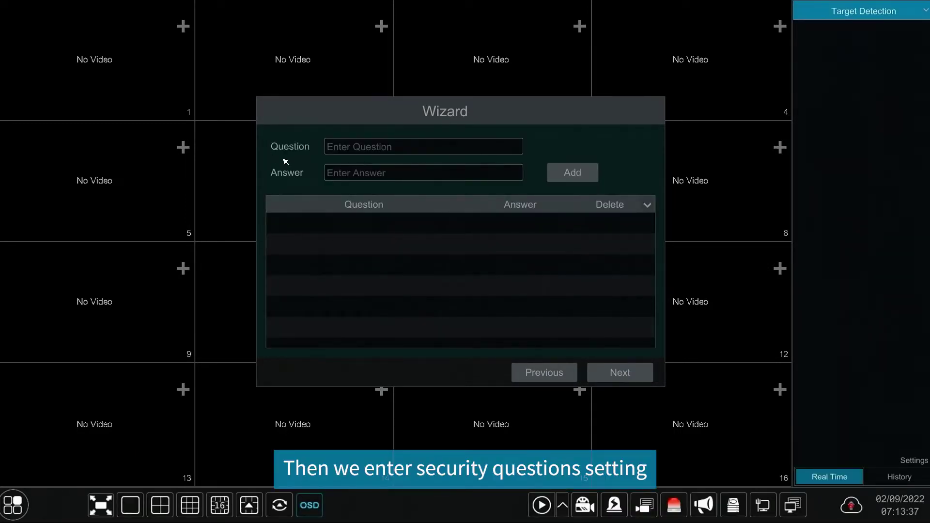
click(335, 150)
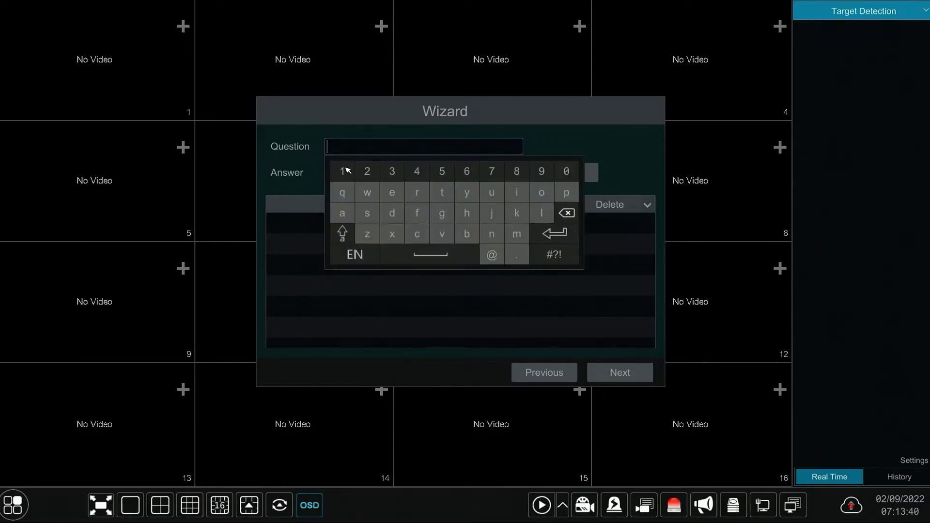
click(344, 171)
click(311, 181)
click(341, 176)
click(344, 200)
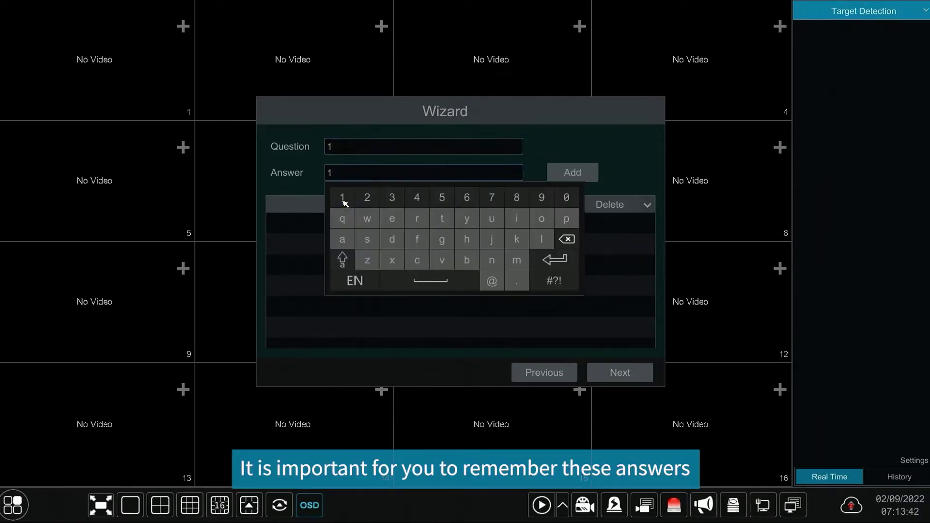
click(302, 191)
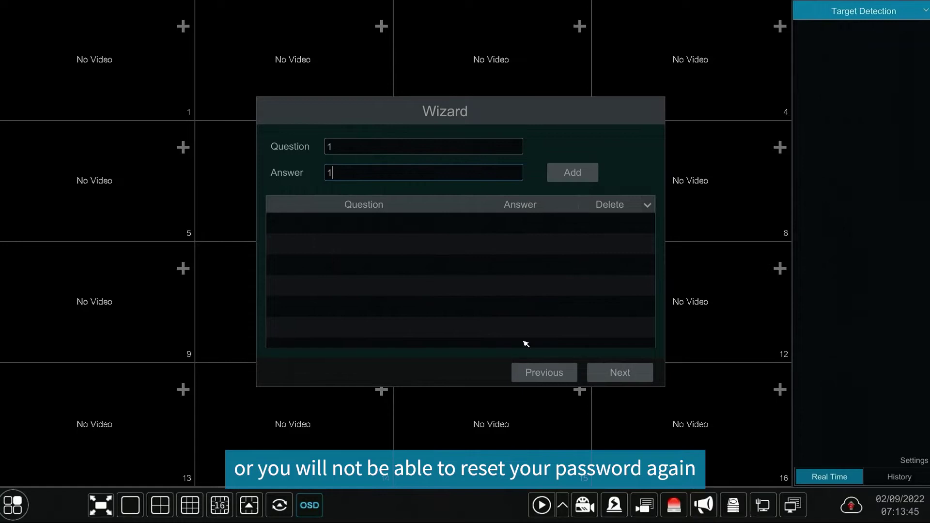
Step: Check the disk Operation options on the empty Disk Settings page, then move past it
click(626, 377)
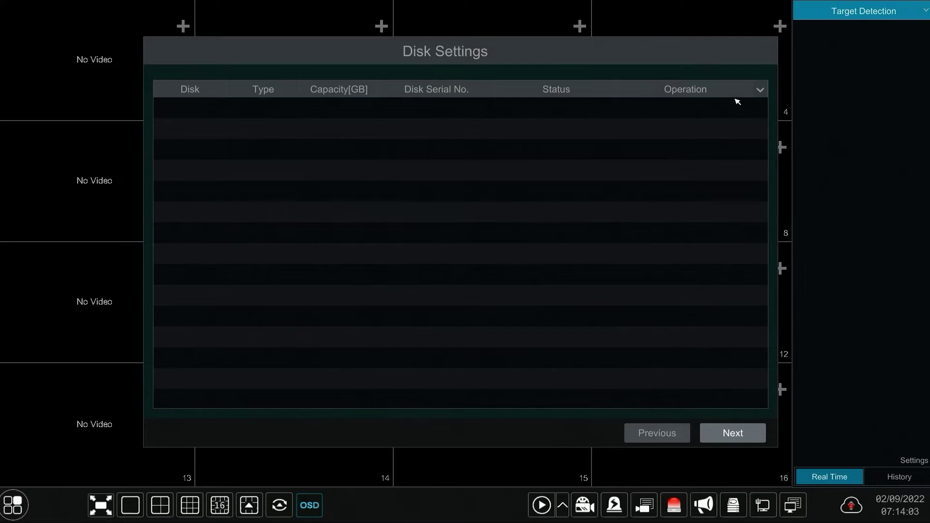
click(759, 91)
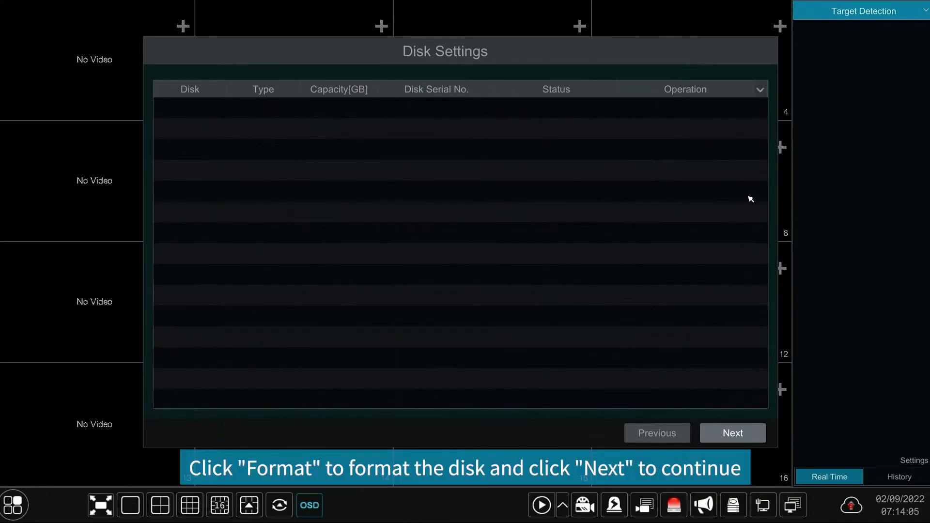
click(737, 438)
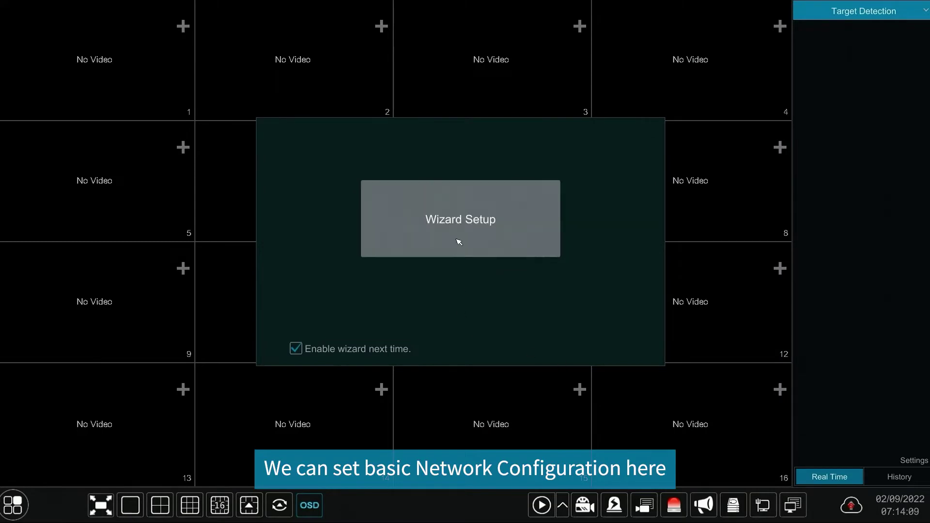
Step: Start Wizard Setup and keep both the IP address and DNS obtained automatically
click(457, 226)
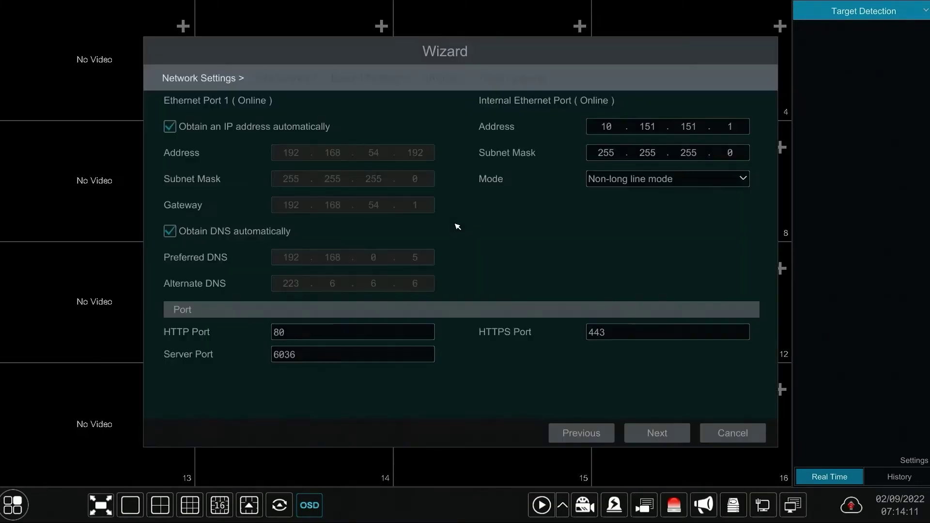
click(174, 130)
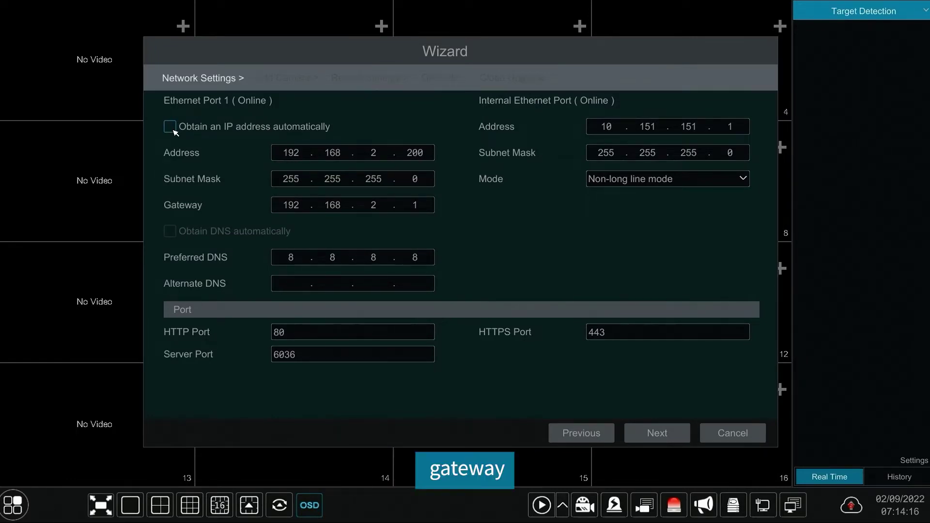
click(171, 127)
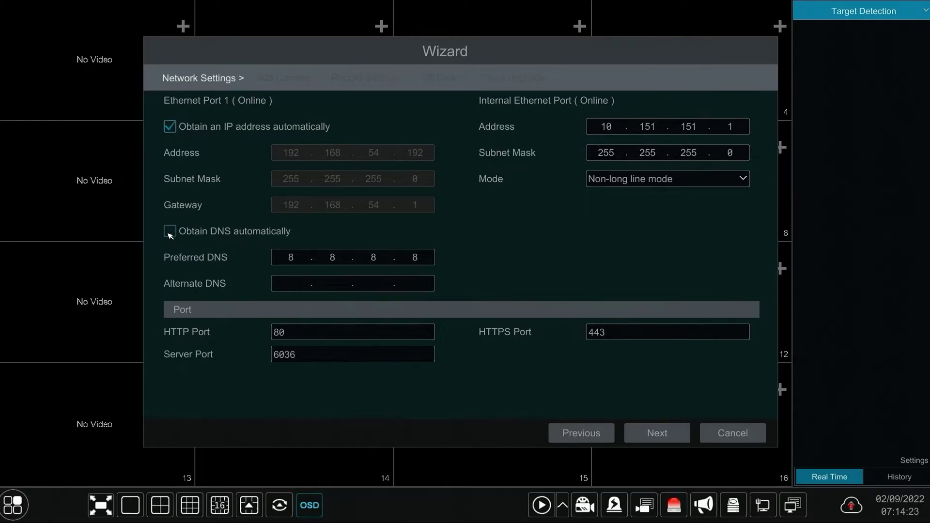
click(169, 232)
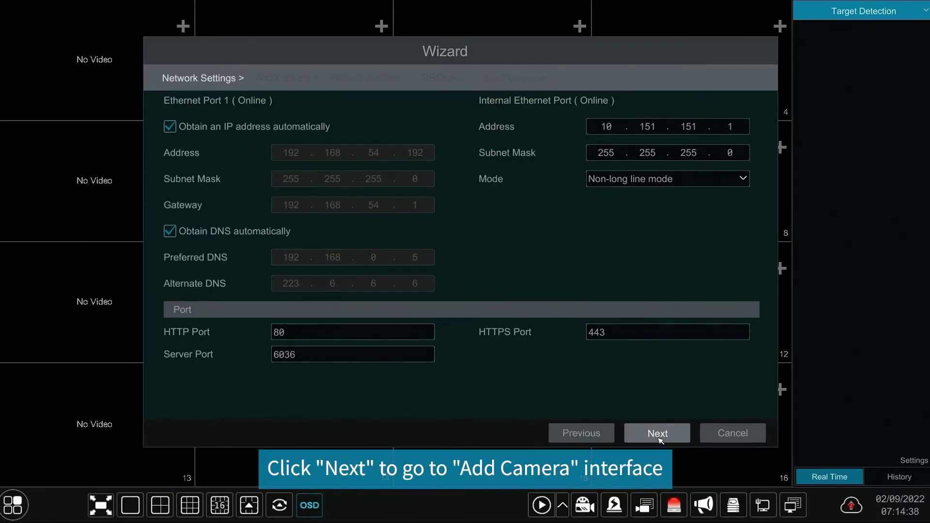
Step: Refresh detected cameras and add the camera at 10.151.151.115 to the added list
click(659, 438)
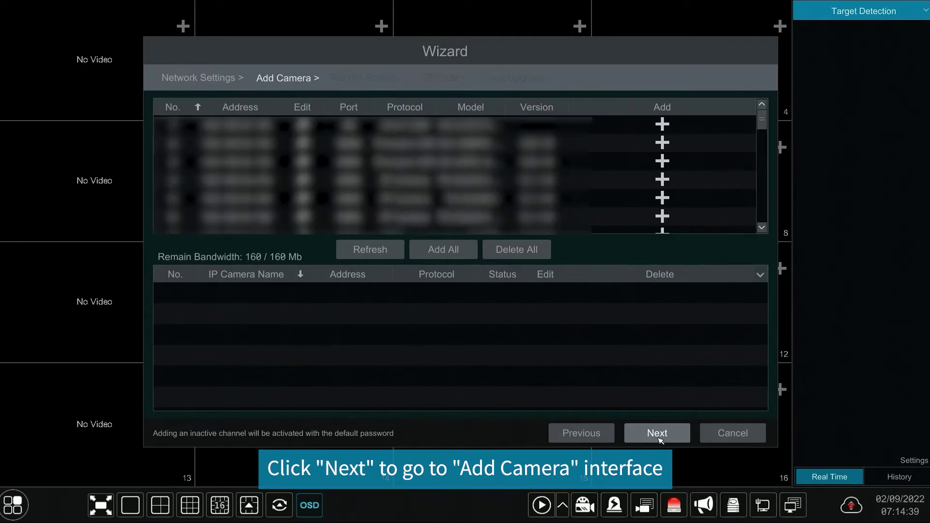
scroll(279, 153, down, 2)
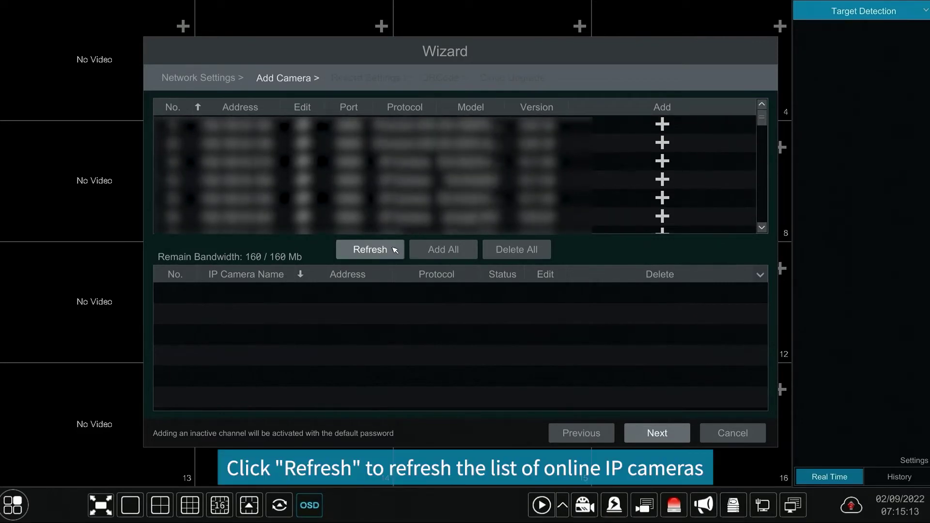
click(393, 250)
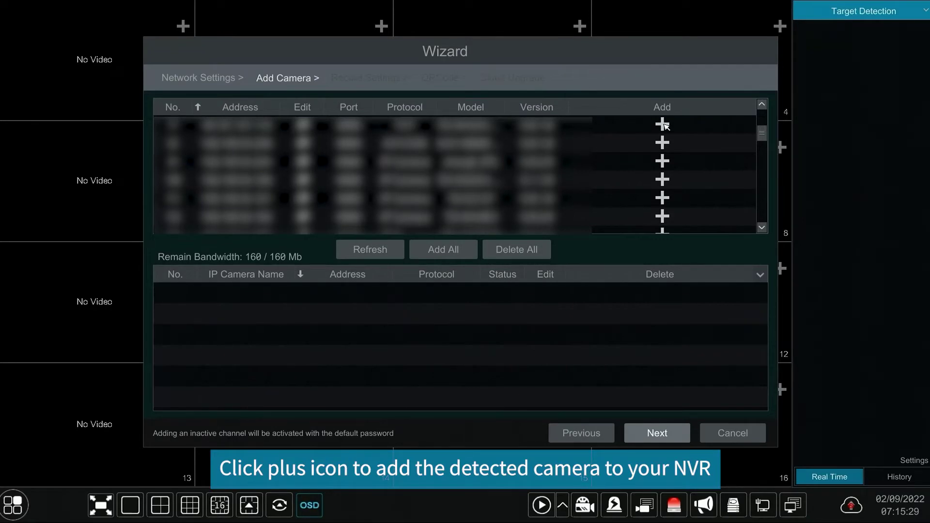
click(665, 126)
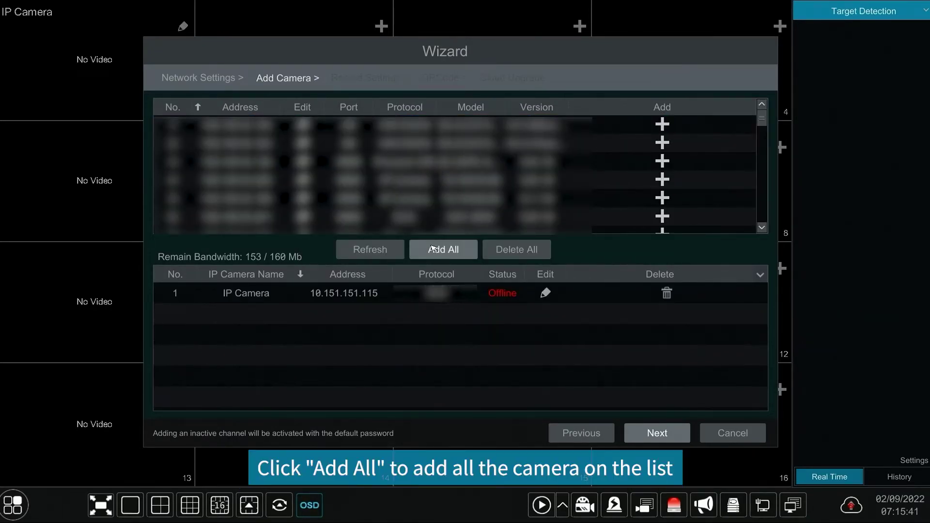
click(433, 251)
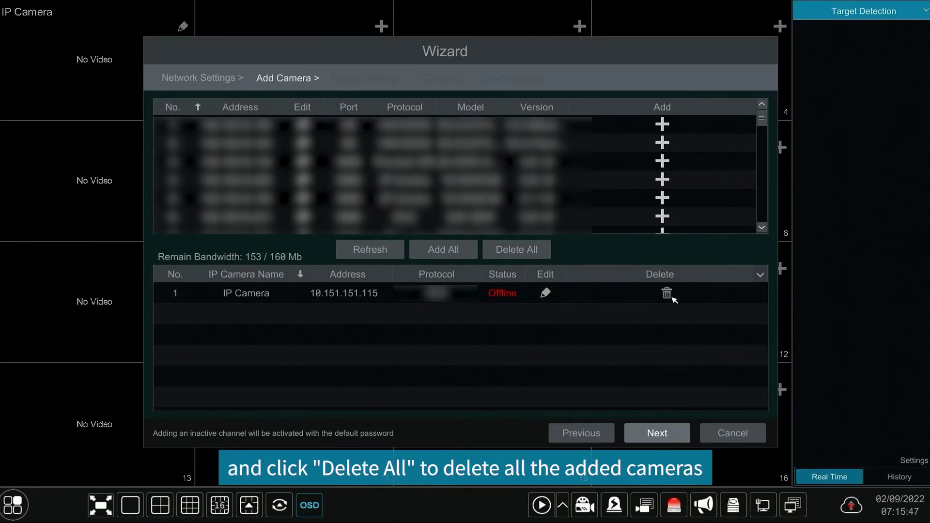
Step: Change the added IP Camera's IPv4 address to 192.168.54.24 and save it
click(547, 292)
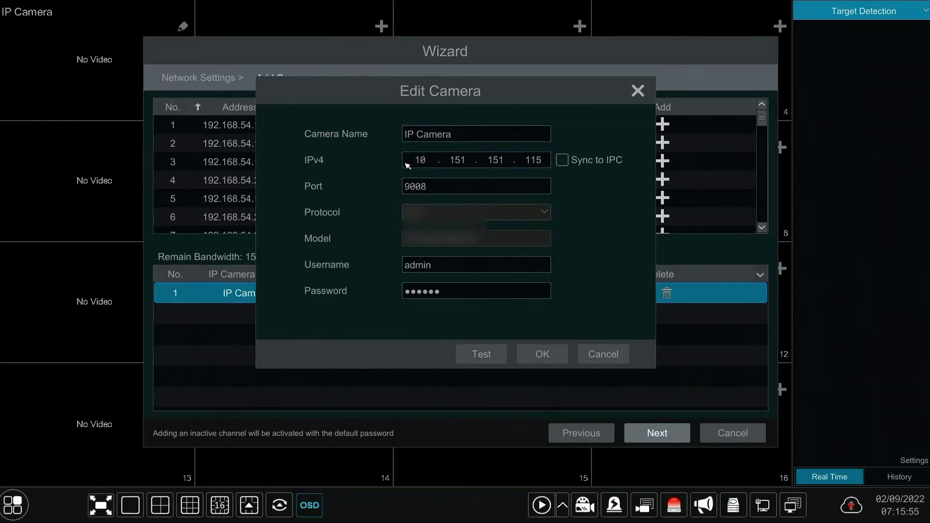
click(420, 160)
text(192.168.54.2)
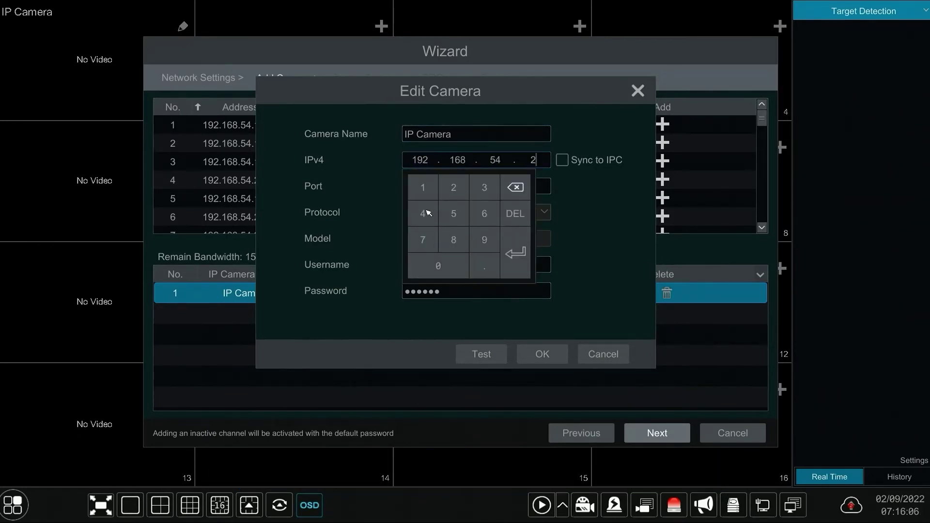
click(423, 213)
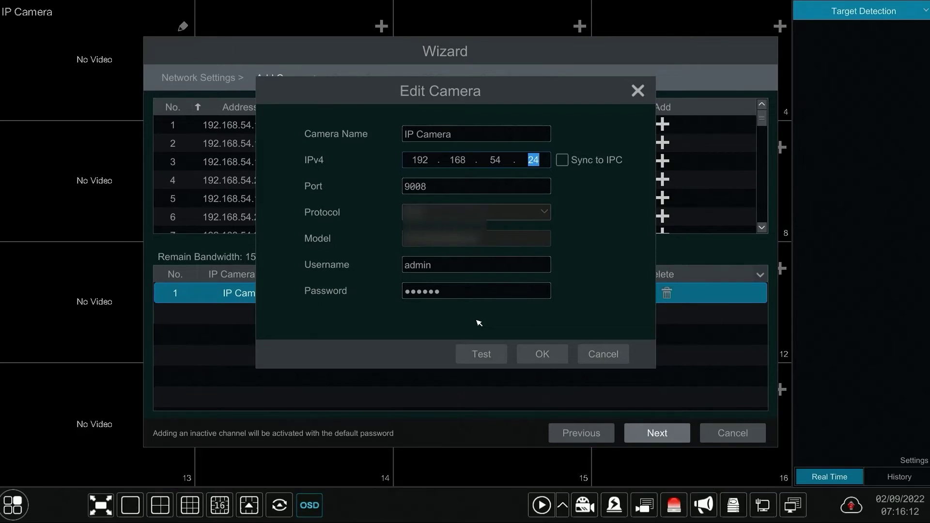
click(542, 355)
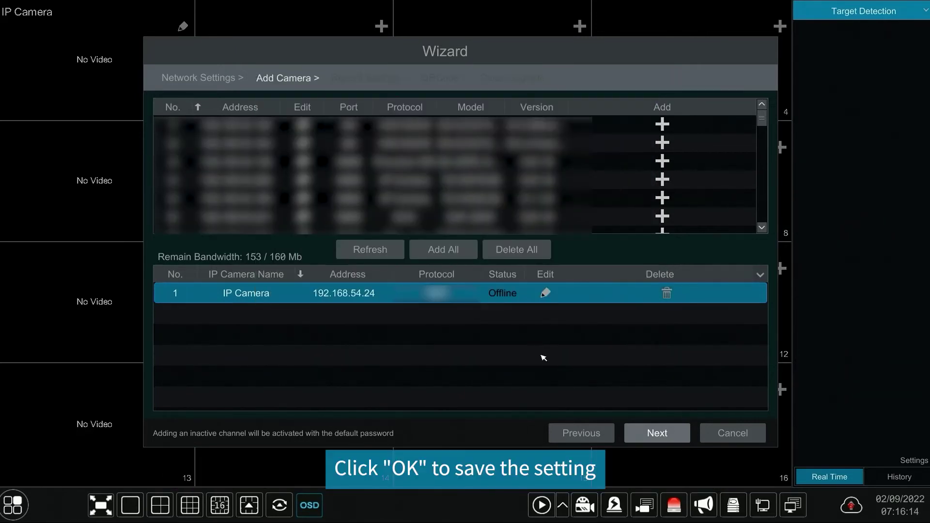
Step: Delete the IP Camera from the added list and go on to Record Settings
click(667, 294)
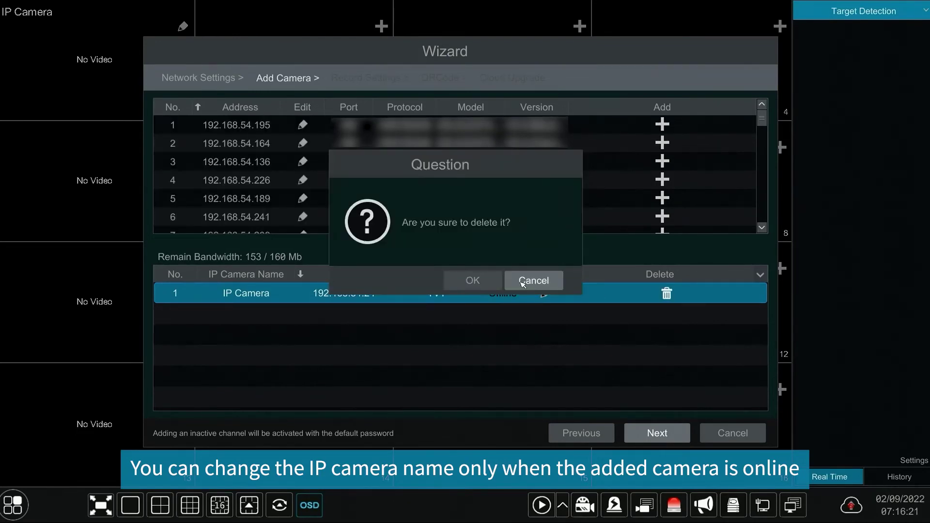
click(475, 280)
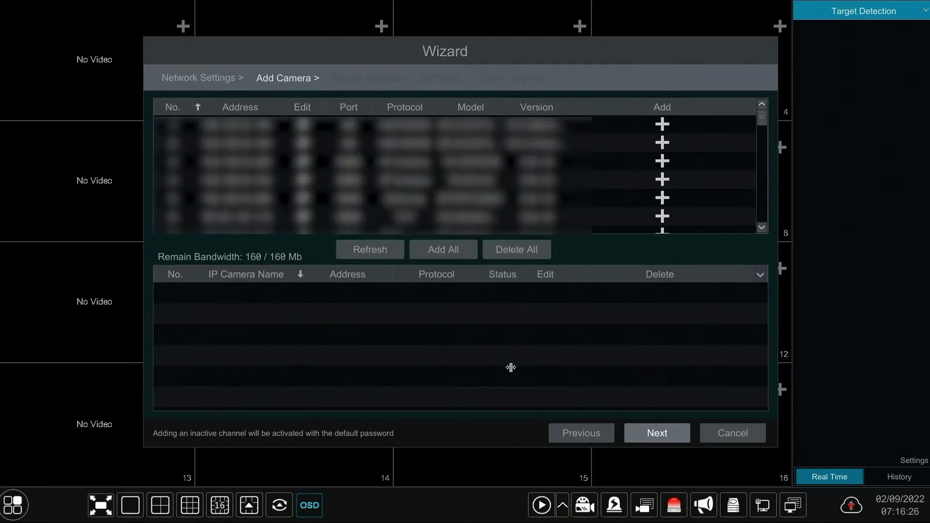
click(656, 432)
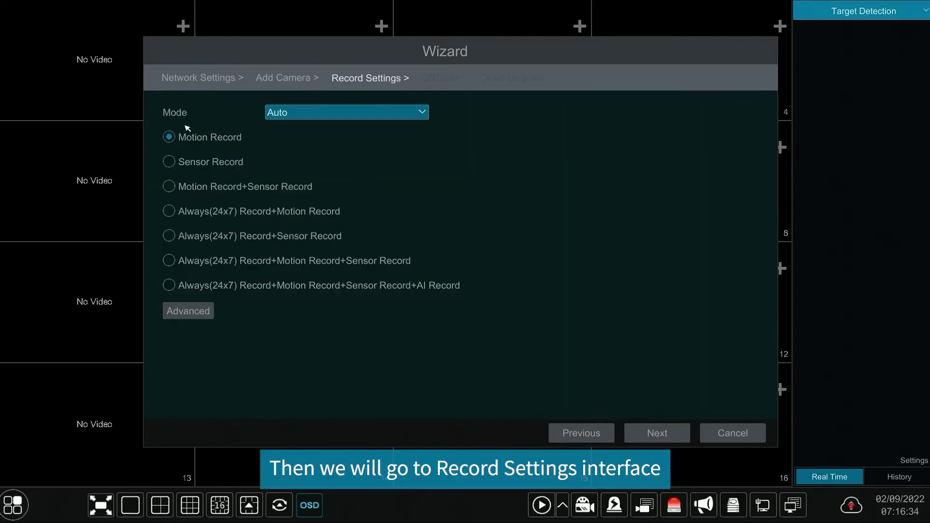
Step: Start a new record mode and tick Motion, Sensor, Always(24x7), AI and POS record types
click(301, 118)
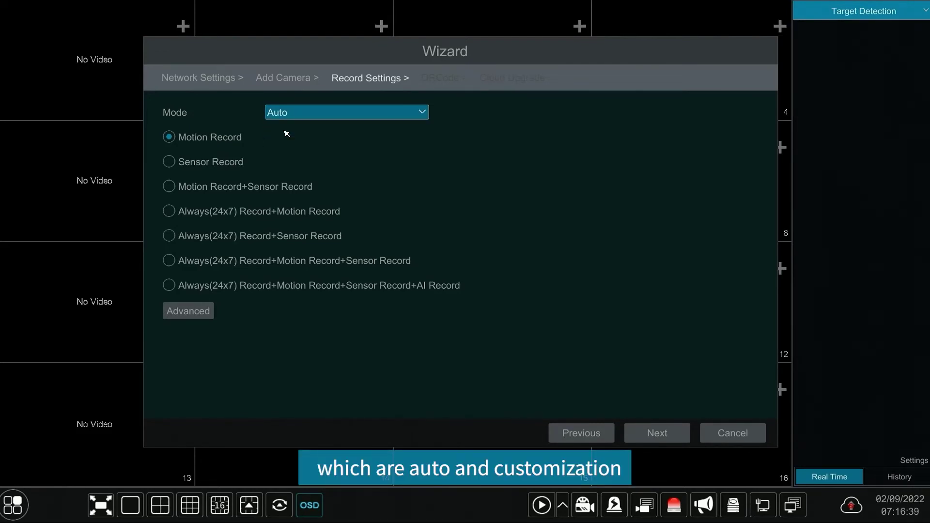
click(190, 315)
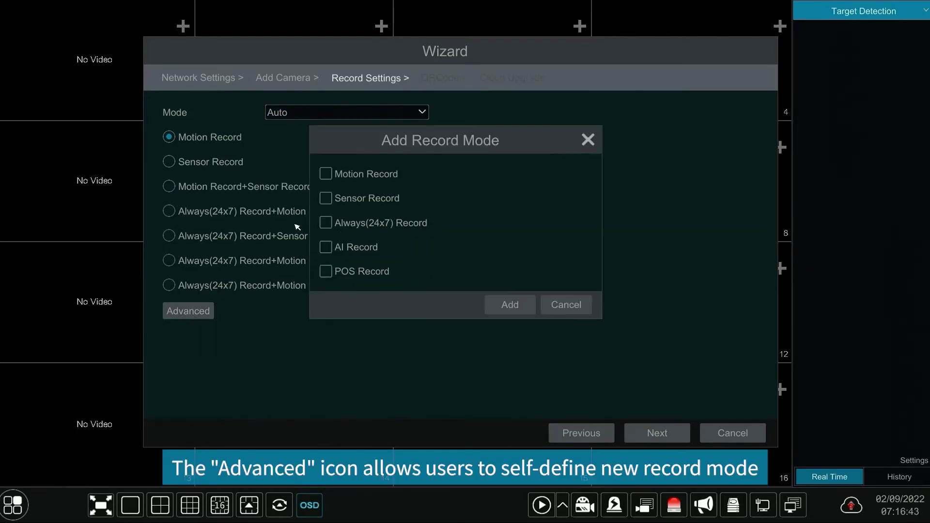
click(327, 174)
click(337, 198)
click(335, 223)
click(326, 247)
click(326, 222)
Step: Untick the record types, discard the new mode, and show the Auto/Customization mode choices
click(325, 271)
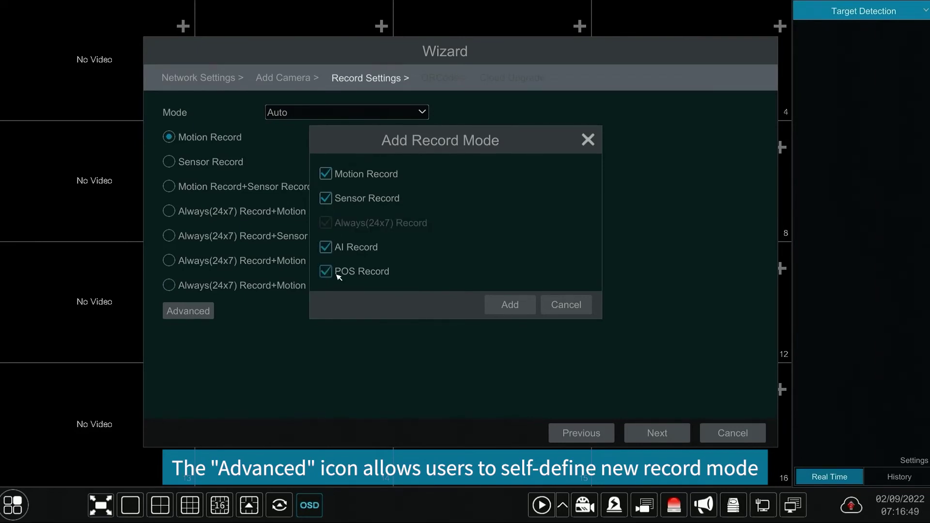
click(326, 271)
click(325, 247)
click(326, 198)
click(580, 309)
click(379, 113)
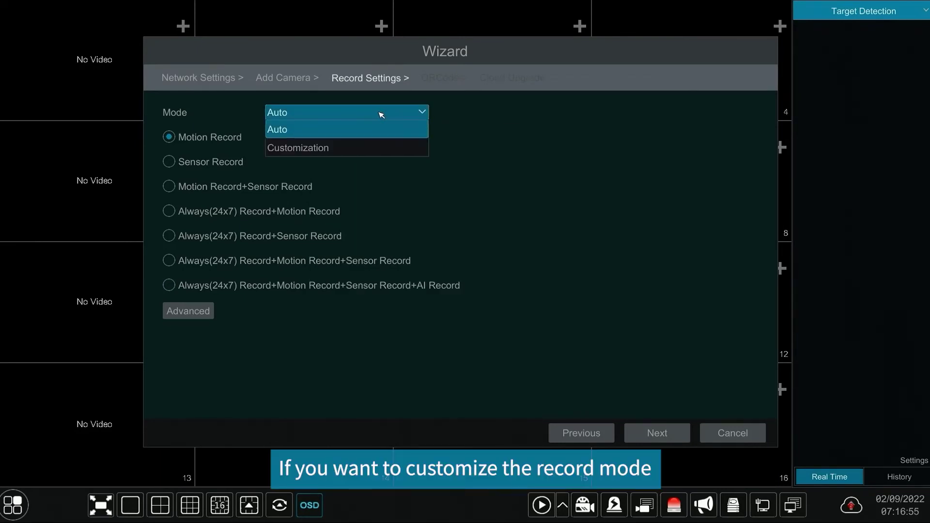
Step: Switch record mode to Customization and review the Sensor, Motion, AI, POS and Schedule record options
click(314, 153)
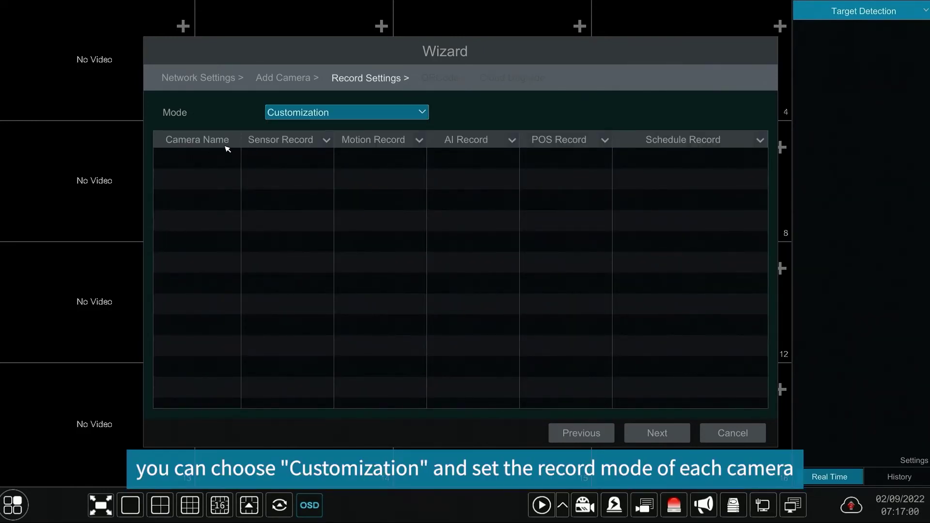
click(328, 141)
click(420, 141)
click(420, 141)
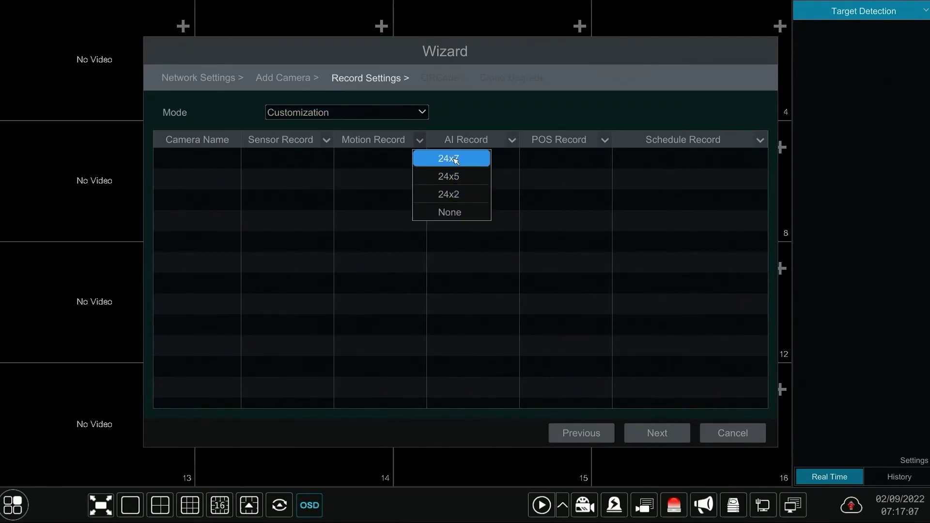
click(511, 141)
click(511, 140)
click(605, 141)
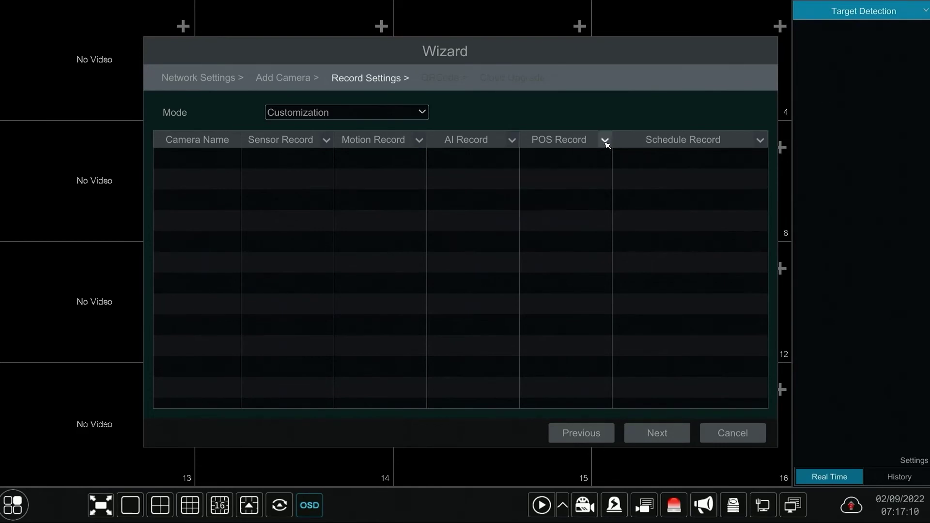
click(605, 140)
click(760, 141)
Step: Choose Always (24x7) plus motion, sensor and AI recording and advance to the QR code step
click(586, 435)
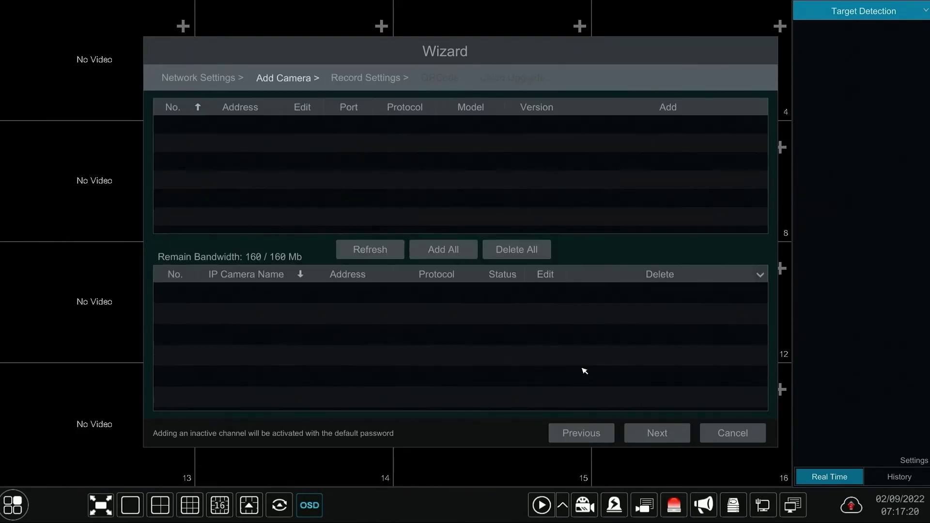
click(657, 432)
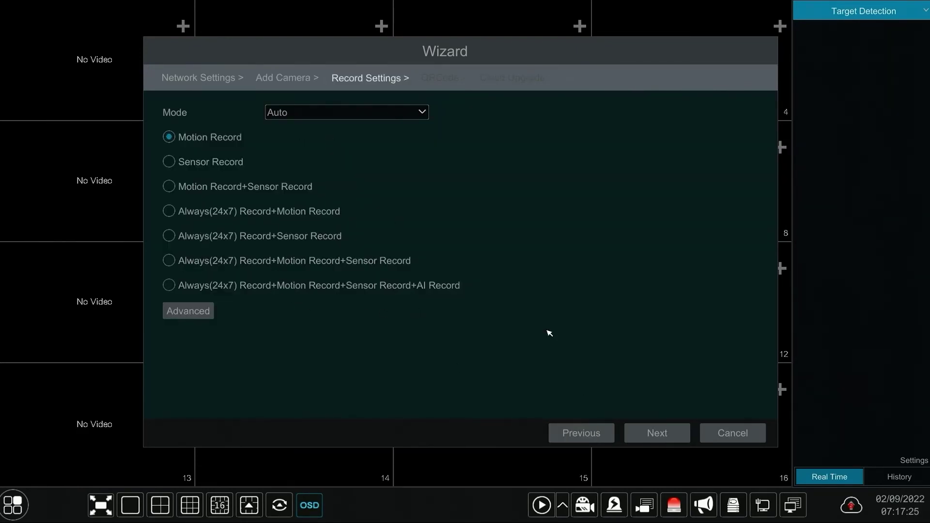
click(277, 287)
click(657, 433)
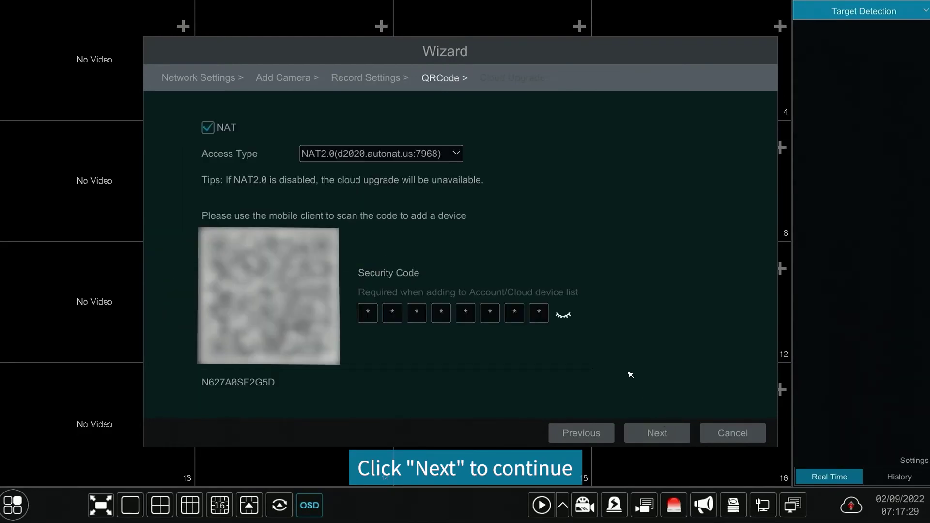
Step: Toggle NAT off and back on, keeping NAT2.0 access, and move on to Cloud Upgrade
click(210, 130)
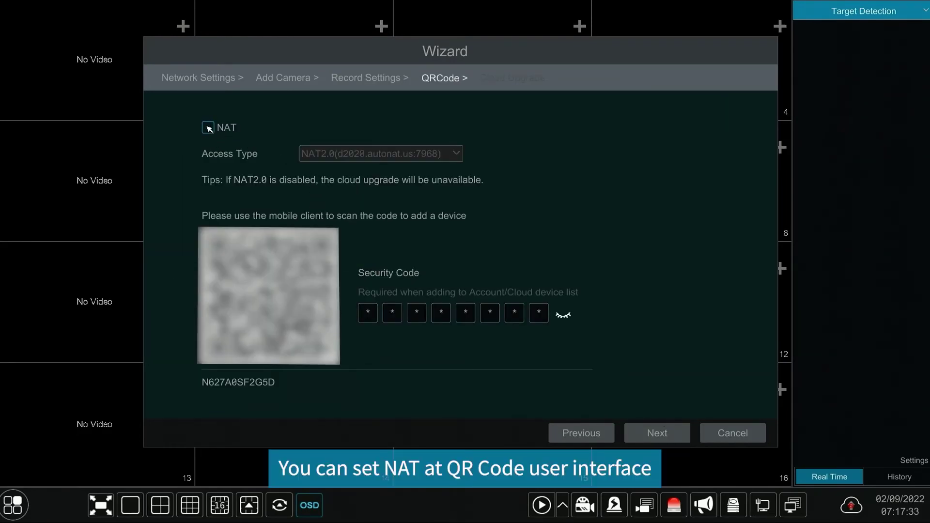
click(209, 129)
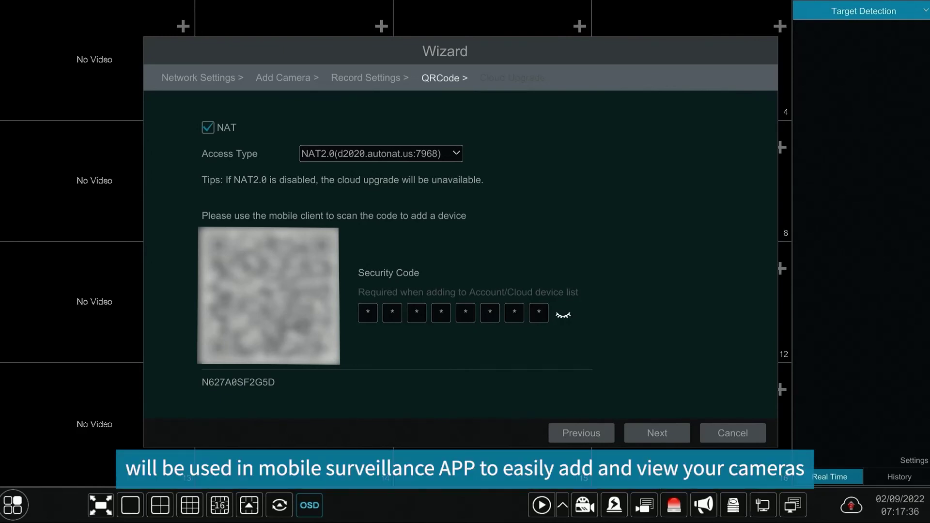
click(658, 435)
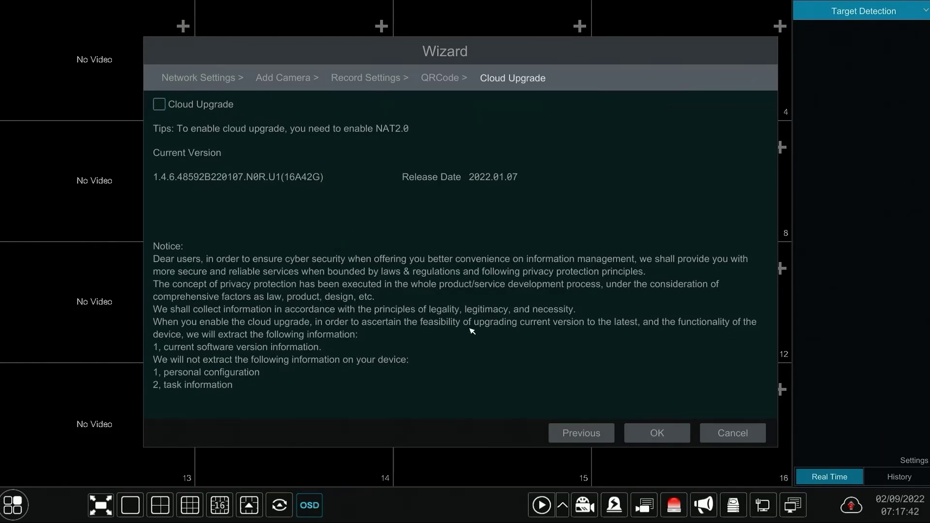
Step: Revisit the QR code step, then tick the Cloud Upgrade checkbox
click(572, 435)
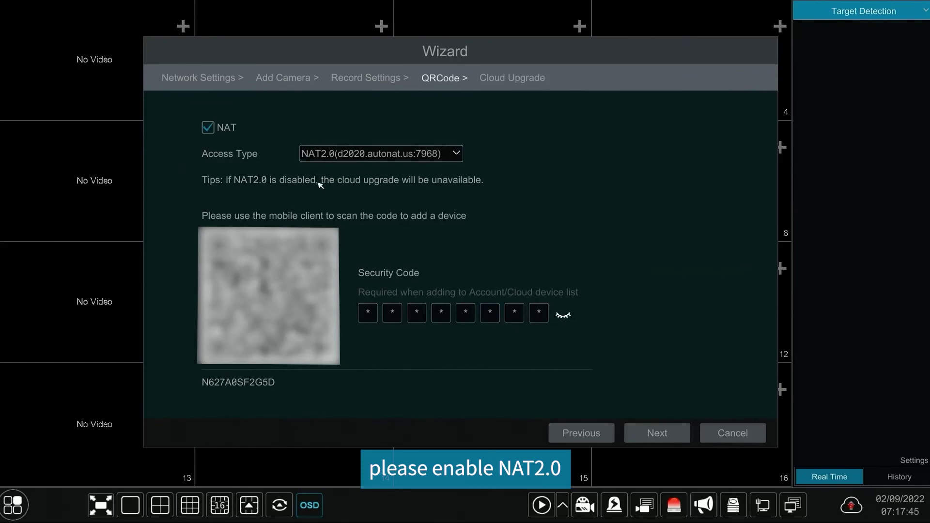
click(657, 433)
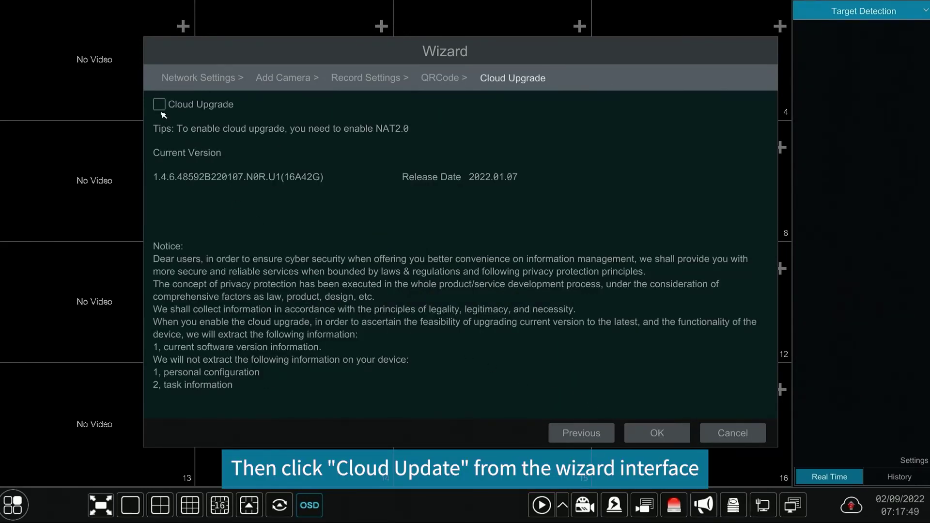
click(160, 105)
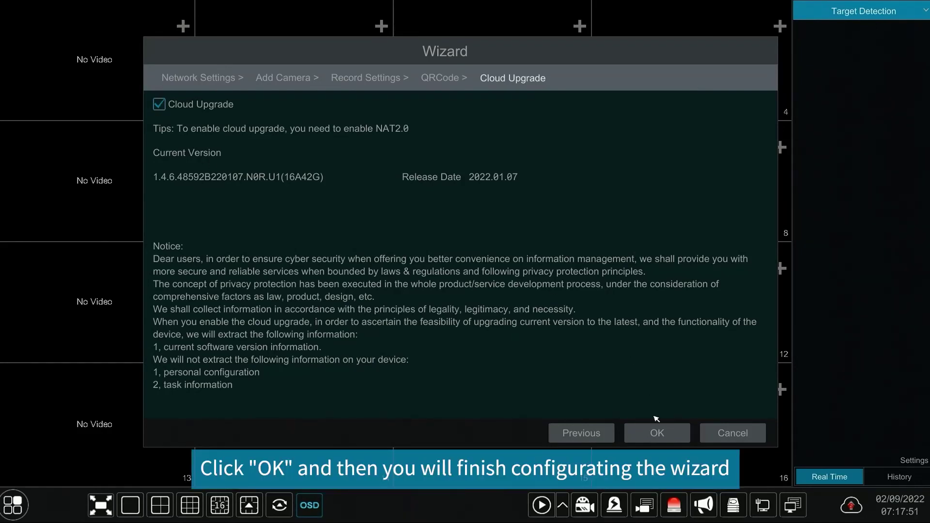
Step: Finish the wizard, cancel the password-risk question, and acknowledge the No Disk alarm
click(660, 434)
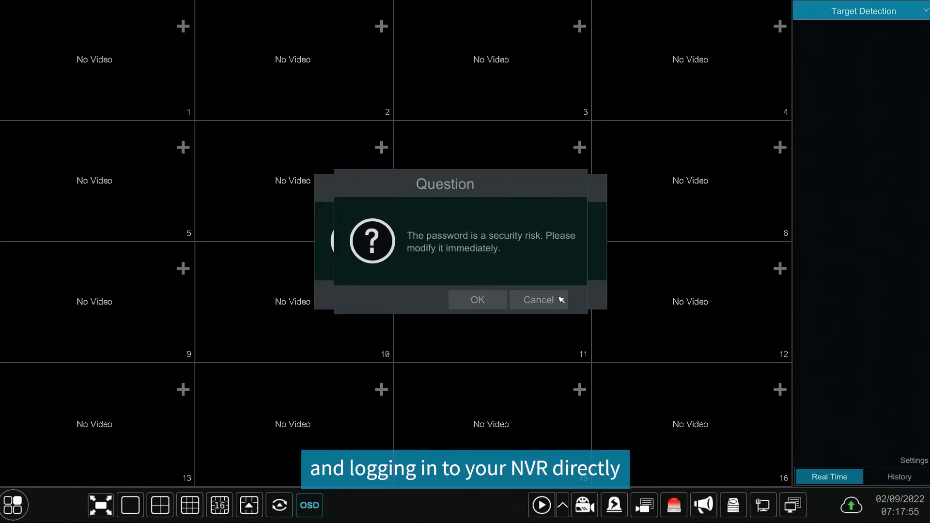
click(547, 301)
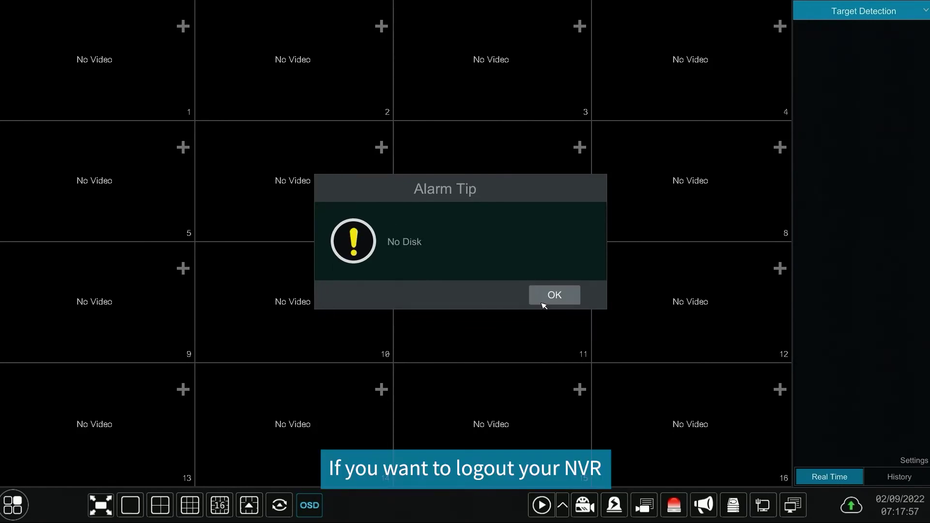
click(549, 298)
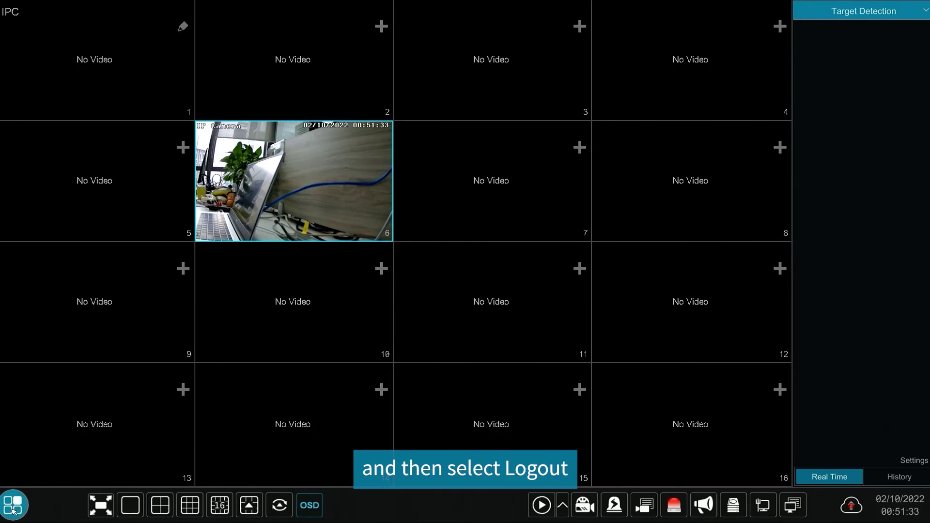
Step: Log out of the recorder through the Start menu's Logout option
click(13, 510)
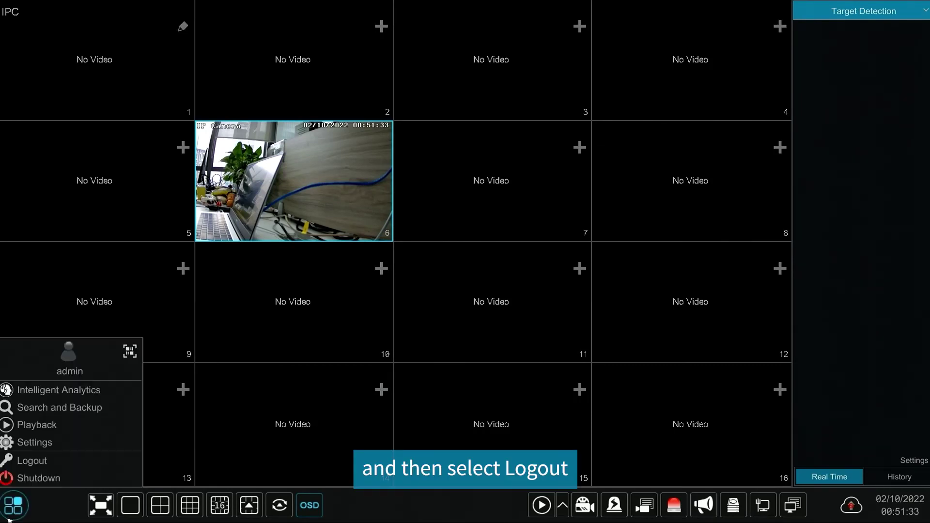
click(38, 462)
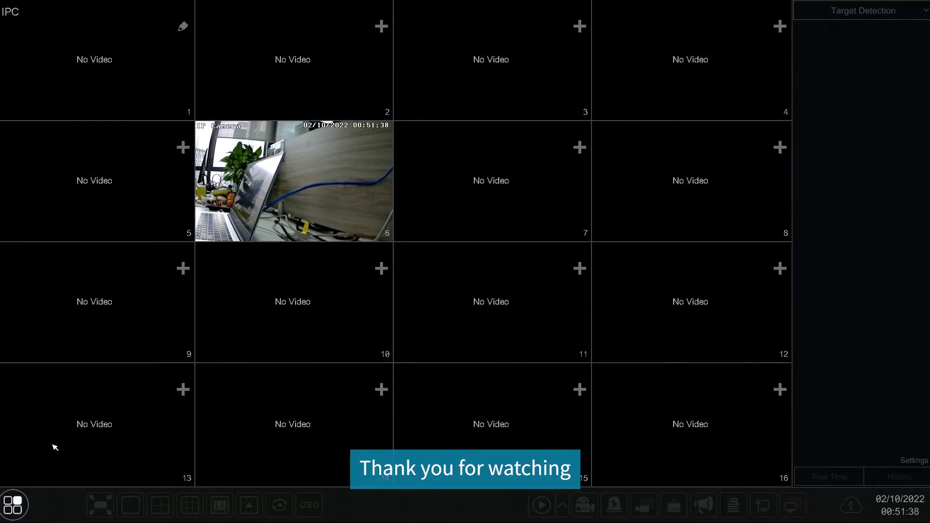